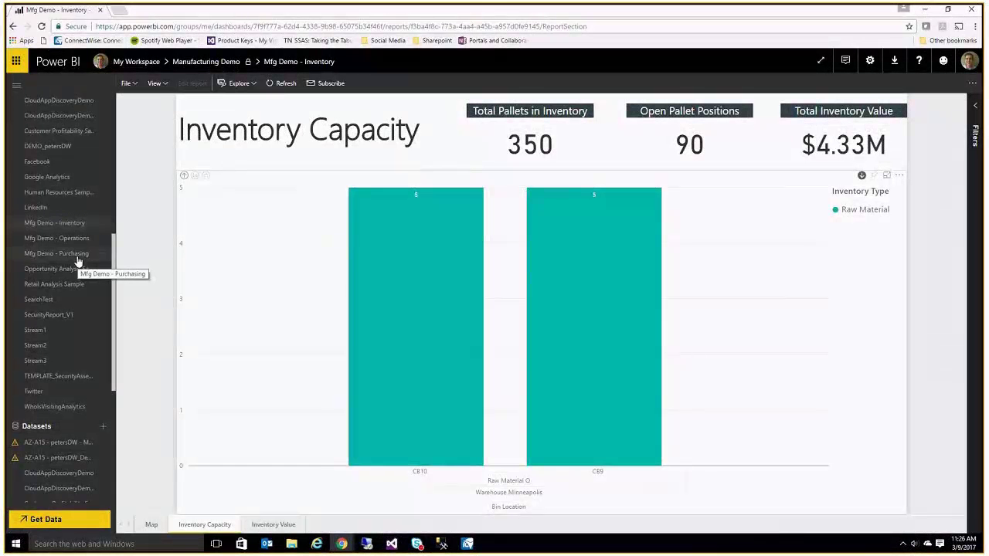
- Open the Mfg Demo - Purchasing report on its Supplier Score Card page, replacing the Inventory report
{"action": "left_click", "coordinate": [77, 260]}
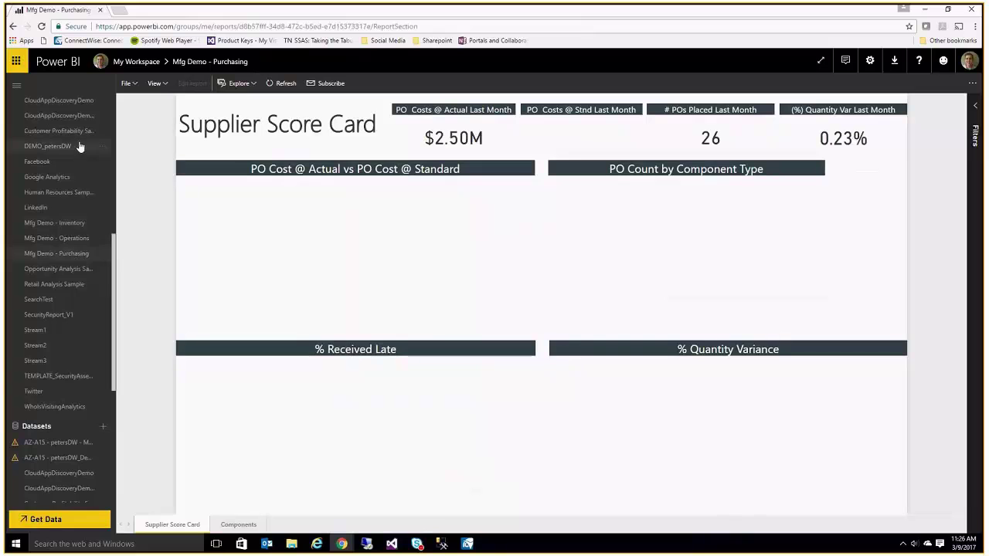
{"action": "scroll", "coordinate": [100, 285], "scroll_direction": "up", "scroll_amount": 2}
{"action": "scroll", "coordinate": [21, 93], "scroll_direction": "up", "scroll_amount": 3}
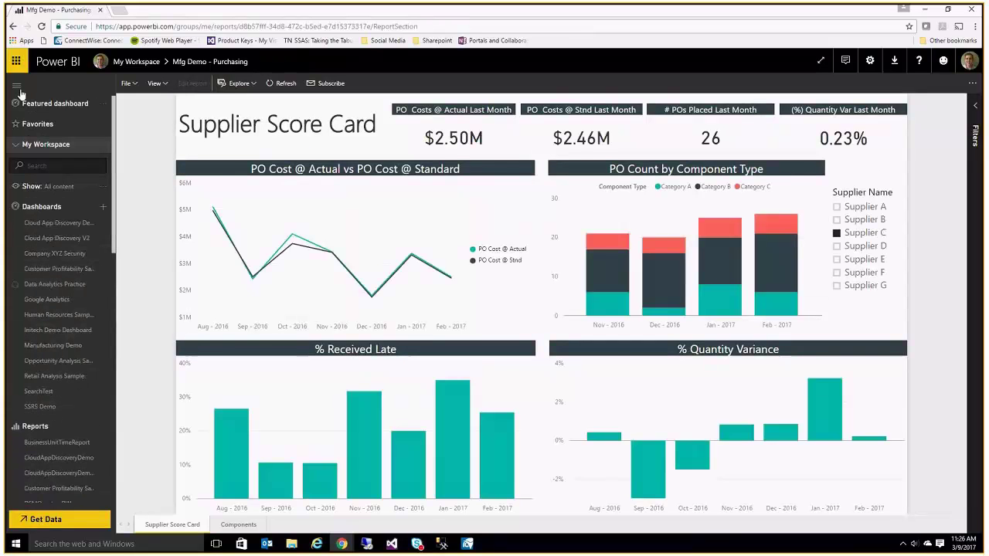
- Collapse the navigation pane and filter through Suppliers D, F, G, B and A, ending on Supplier B
{"action": "left_click", "coordinate": [17, 86]}
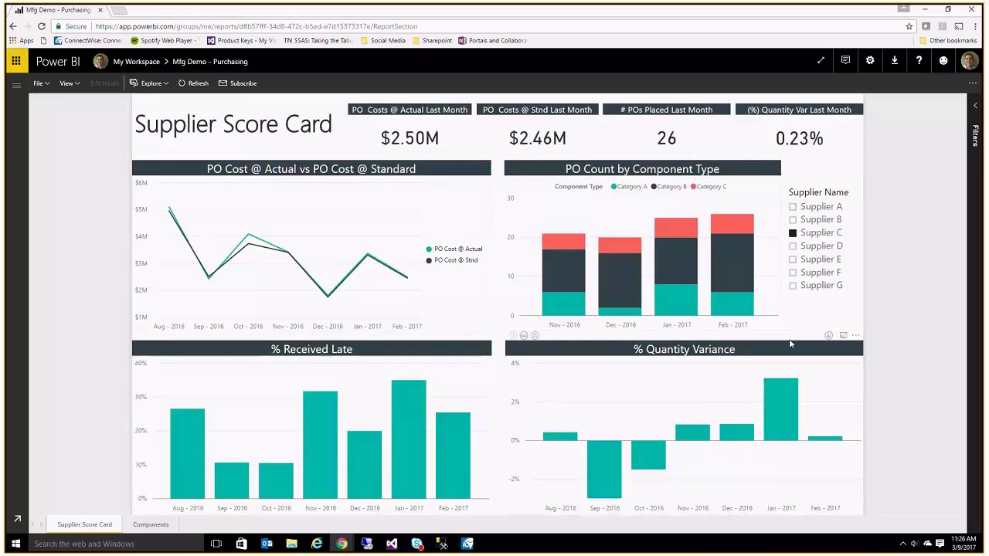
{"action": "left_click", "coordinate": [828, 247]}
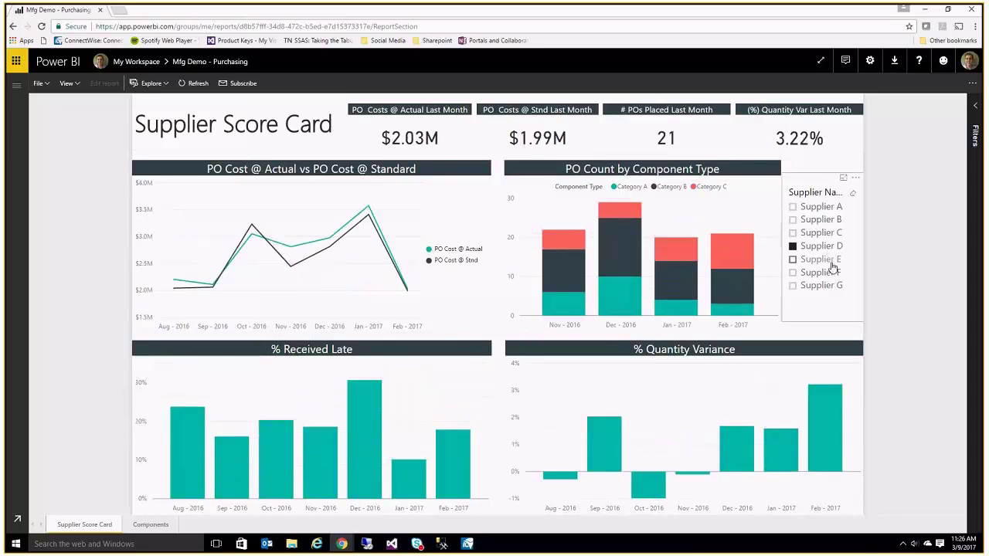
{"action": "left_click", "coordinate": [832, 274]}
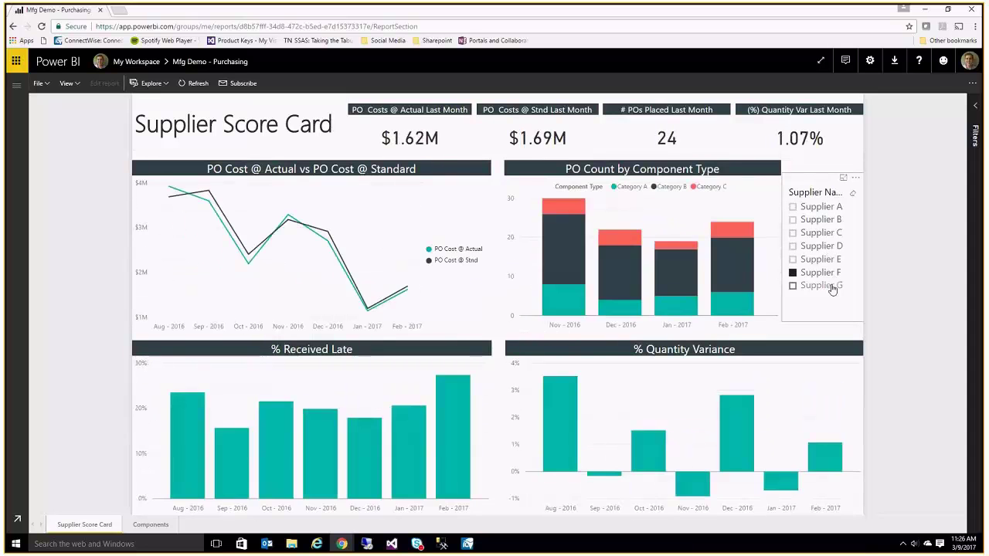
{"action": "left_click", "coordinate": [833, 286]}
{"action": "left_click", "coordinate": [810, 220]}
{"action": "left_click", "coordinate": [820, 207]}
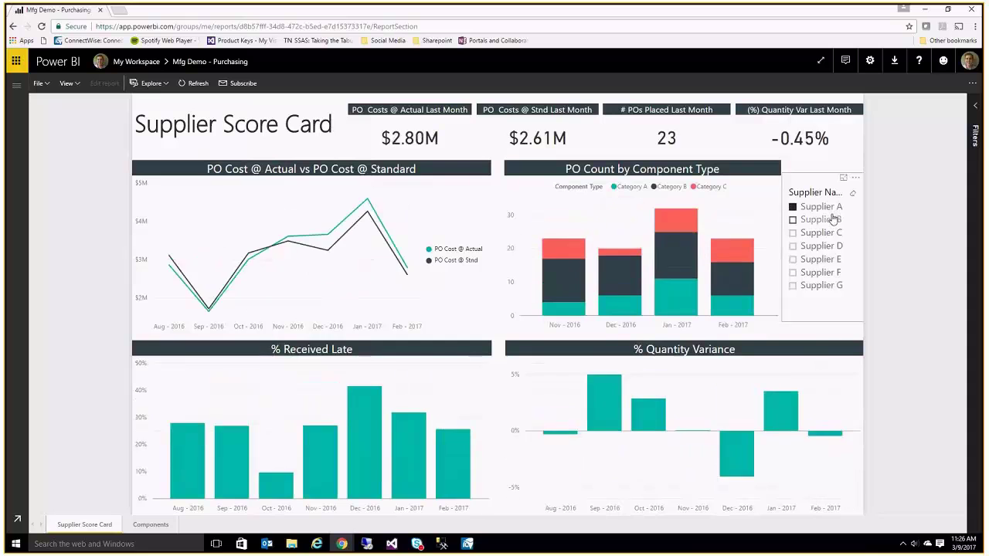
{"action": "left_click", "coordinate": [833, 220]}
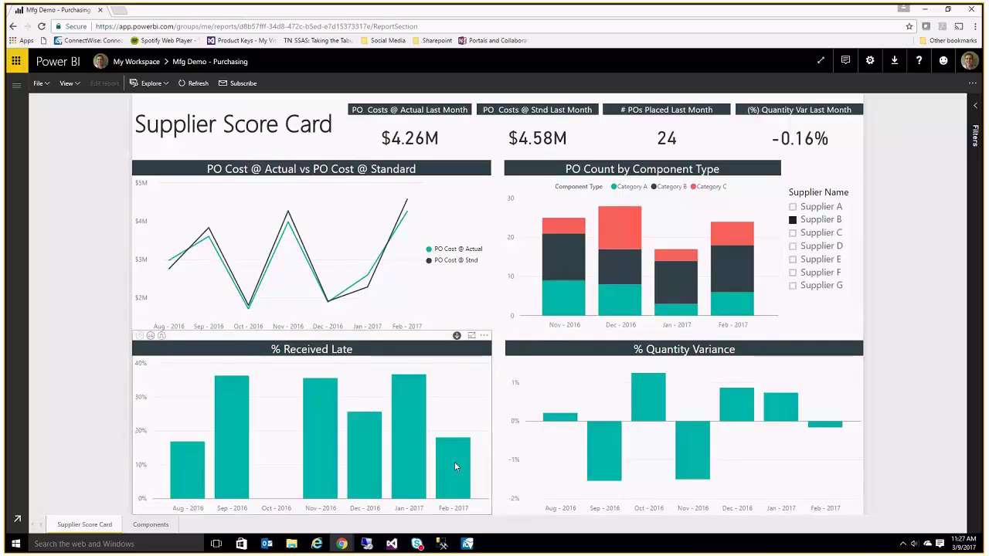
- Drill Feb - 2017 % Received Late into categories, then Category A components, and cross-filter to Component B1
{"action": "left_click", "coordinate": [456, 463]}
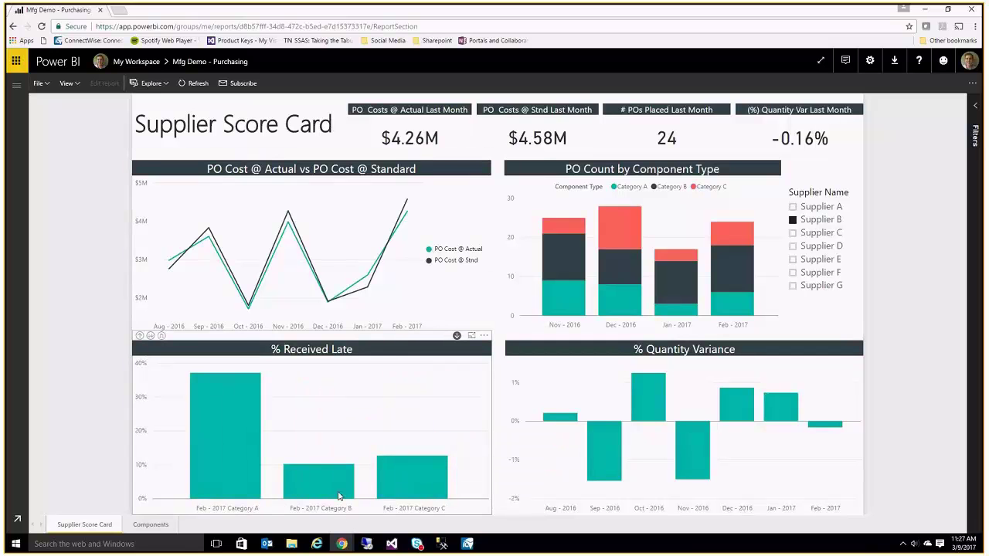
{"action": "left_click", "coordinate": [245, 434]}
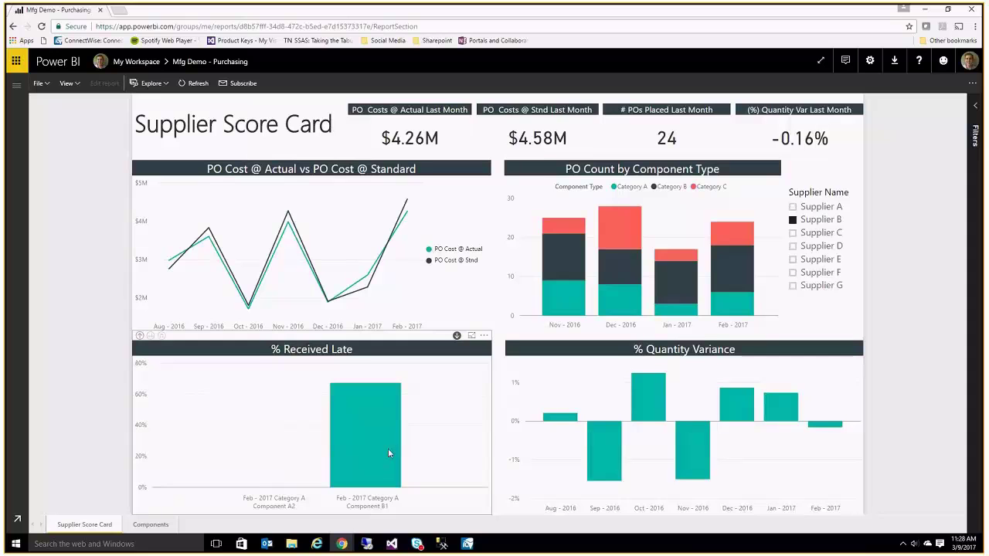
{"action": "mouse_move", "coordinate": [369, 439]}
{"action": "left_click", "coordinate": [391, 437]}
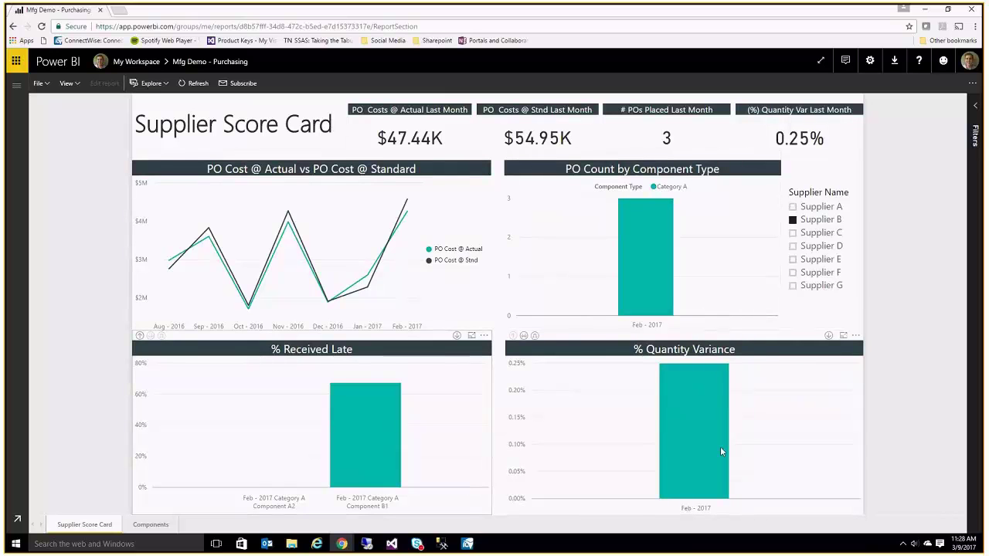
- Drill % Received Late back up to the Feb - 2017 Category A, B and C level
{"action": "mouse_move", "coordinate": [721, 450]}
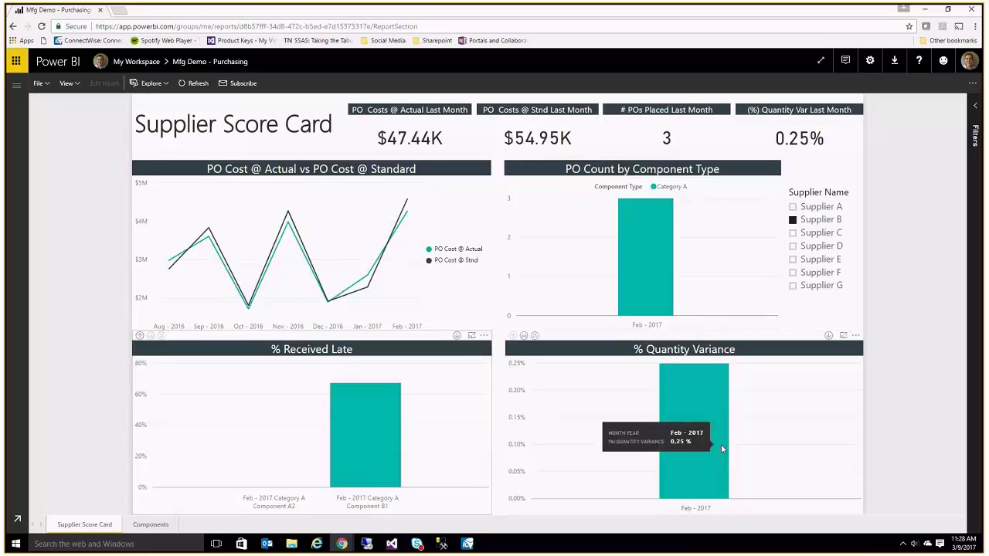
{"action": "mouse_move", "coordinate": [378, 419]}
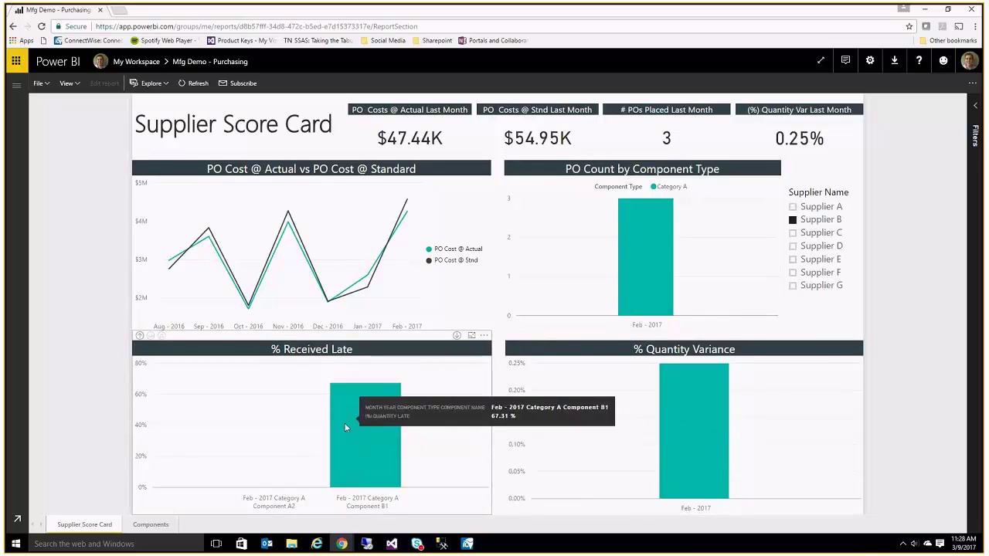
{"action": "mouse_move", "coordinate": [648, 286]}
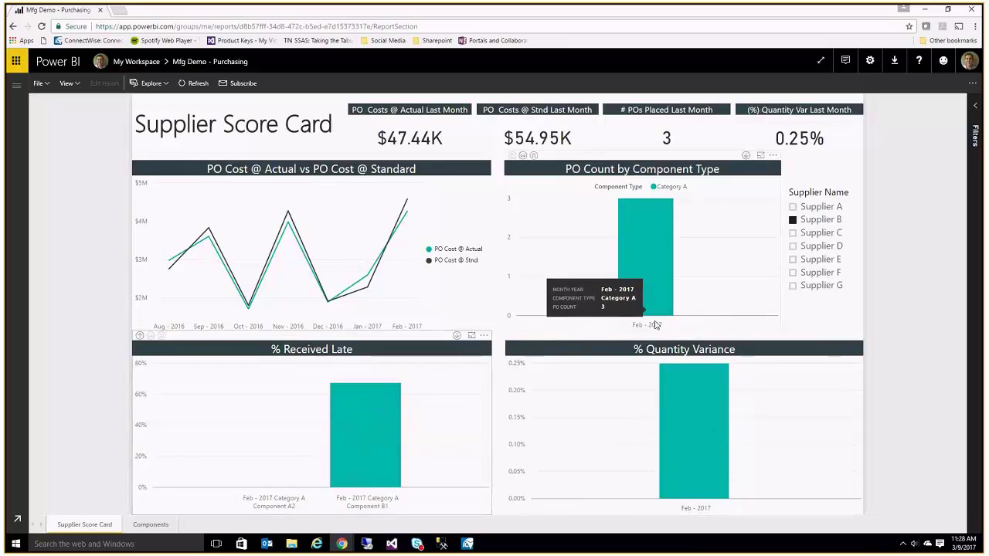
{"action": "mouse_move", "coordinate": [367, 475]}
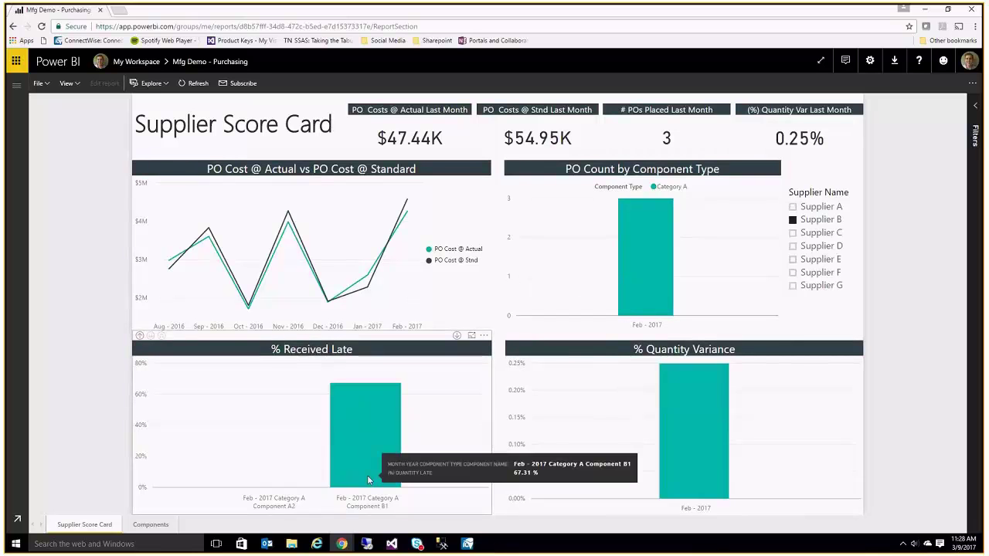
{"action": "left_click", "coordinate": [141, 337]}
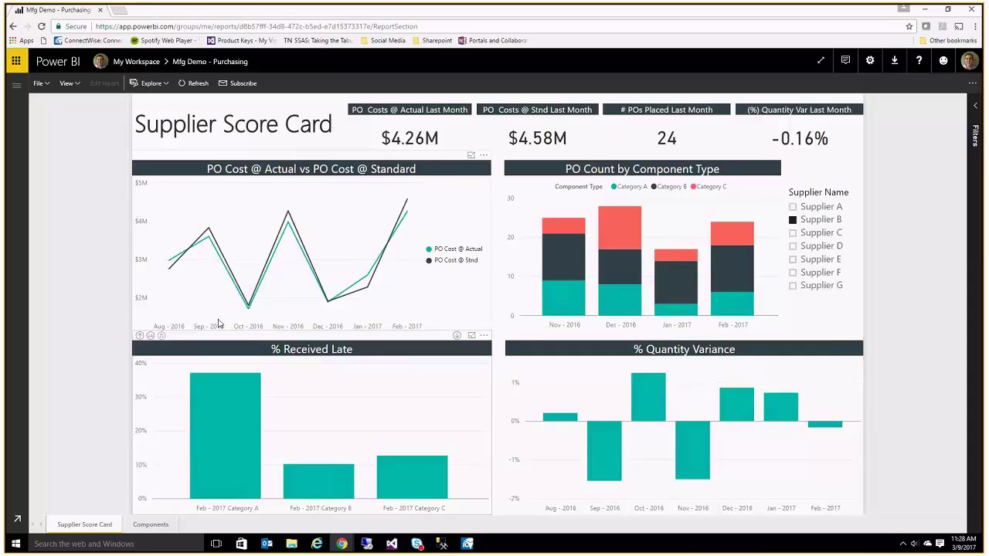
{"action": "mouse_move", "coordinate": [781, 399]}
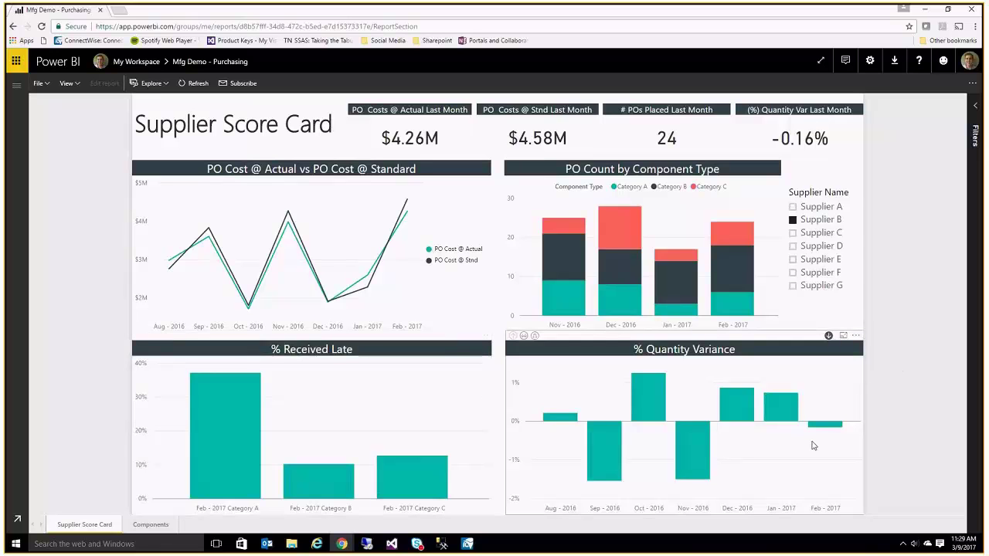
- Drill Nov - 2016 % Quantity Variance into Category B components and cross-filter to Component D2
{"action": "left_click", "coordinate": [702, 452]}
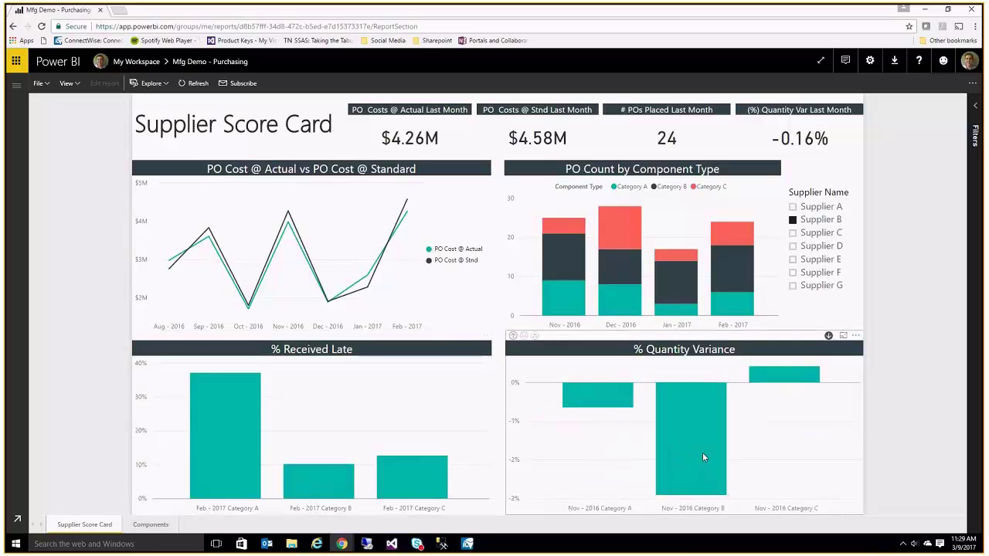
{"action": "left_click", "coordinate": [702, 452]}
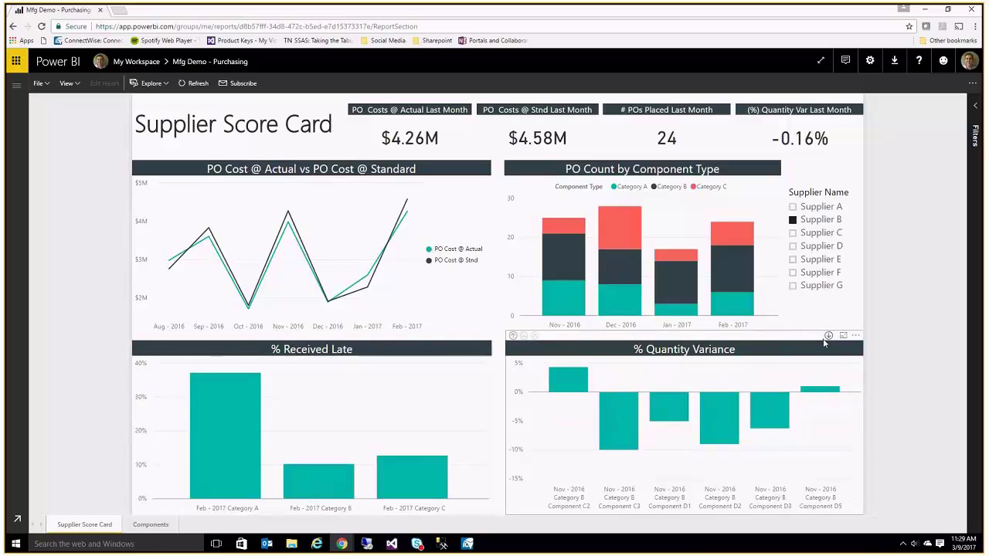
{"action": "left_click", "coordinate": [706, 416]}
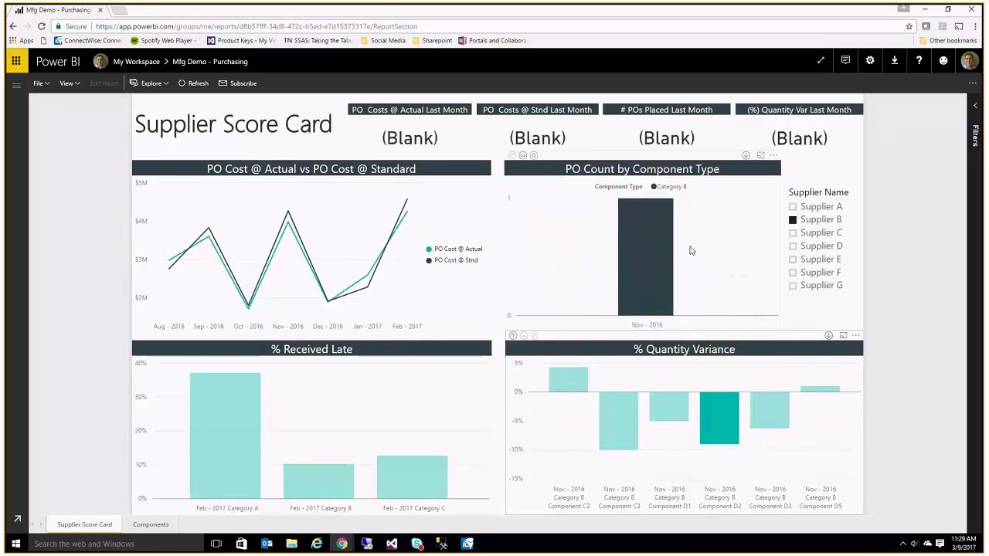
- Clear the Component D2 cross-filter and drill the variance chart back up to monthly bars
{"action": "left_click", "coordinate": [745, 440]}
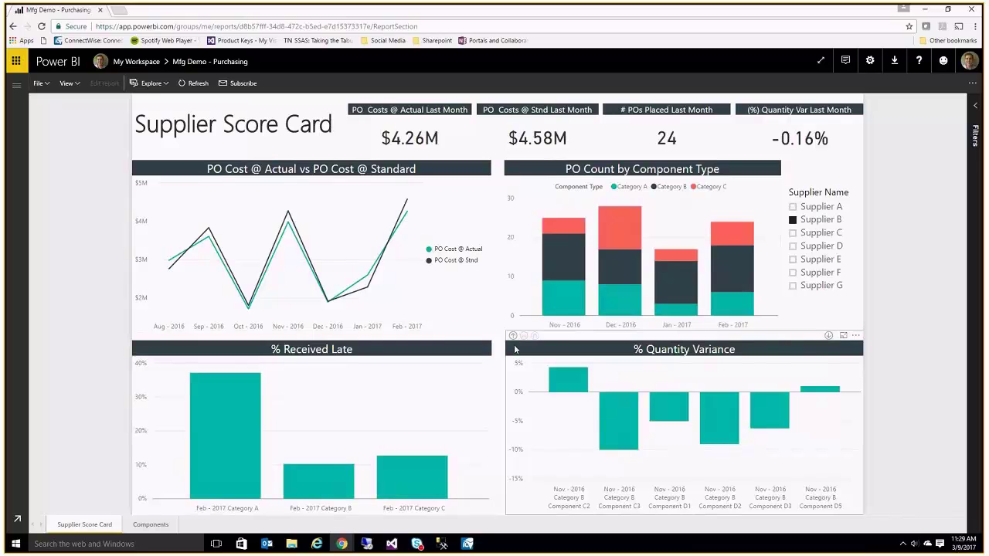
{"action": "left_click", "coordinate": [720, 421]}
{"action": "left_click", "coordinate": [720, 421]}
{"action": "left_click", "coordinate": [513, 337]}
{"action": "left_click", "coordinate": [512, 337]}
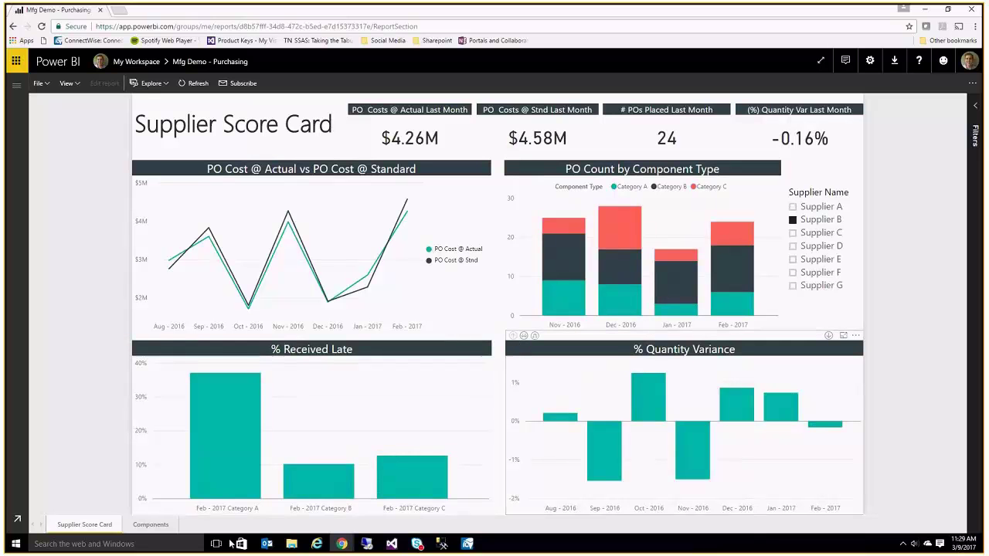
- Switch to the Components page and filter its score card to Component D3
{"action": "left_click", "coordinate": [149, 525]}
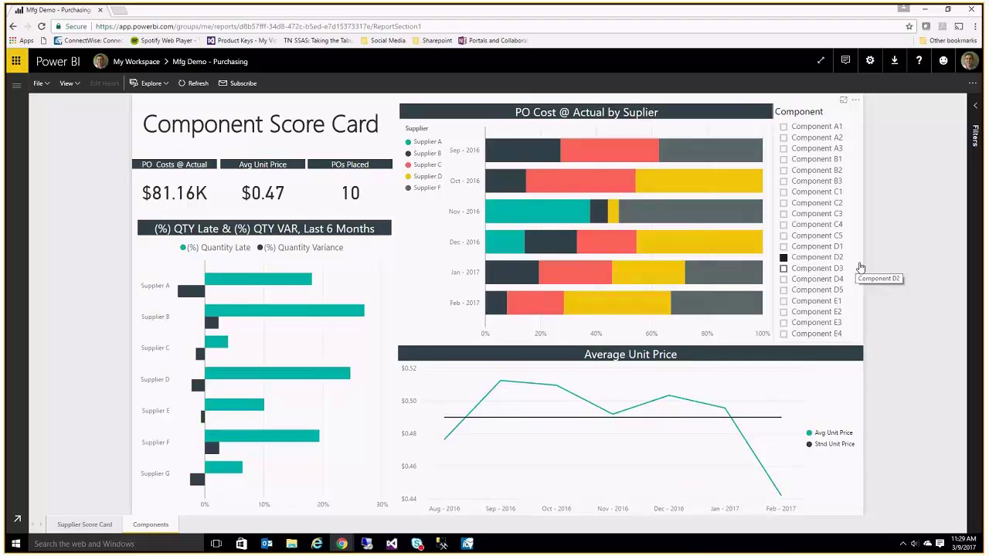
{"action": "left_click", "coordinate": [860, 267]}
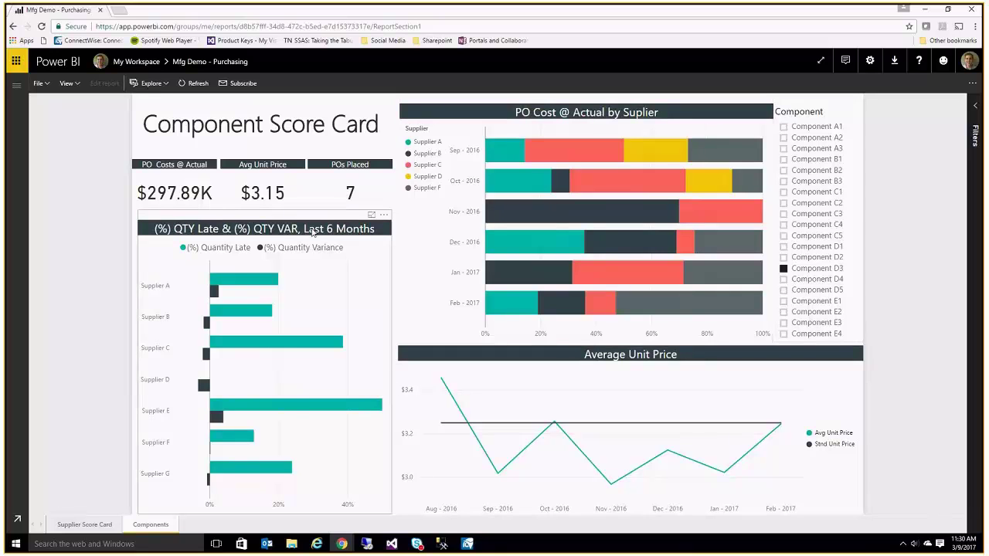
{"action": "mouse_move", "coordinate": [292, 408]}
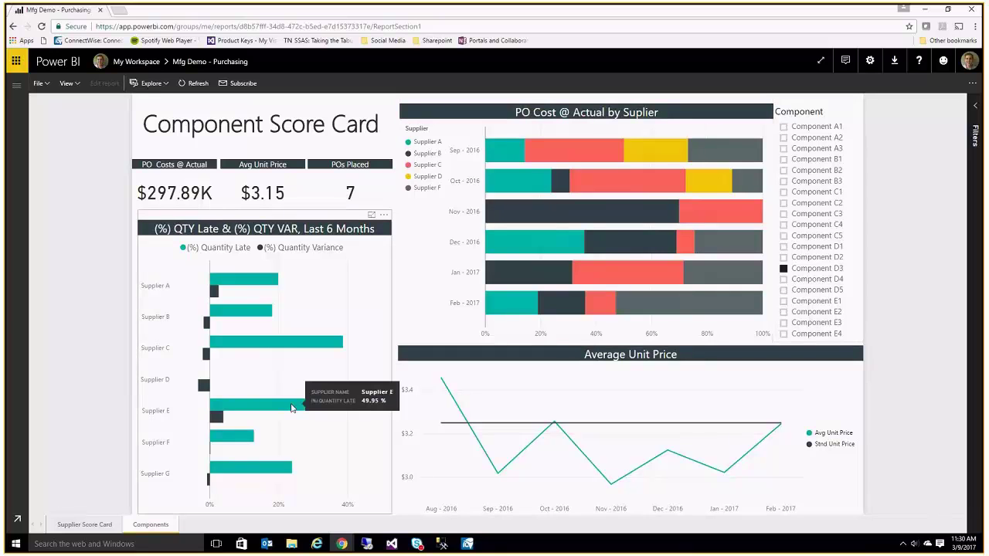
{"action": "mouse_move", "coordinate": [520, 305]}
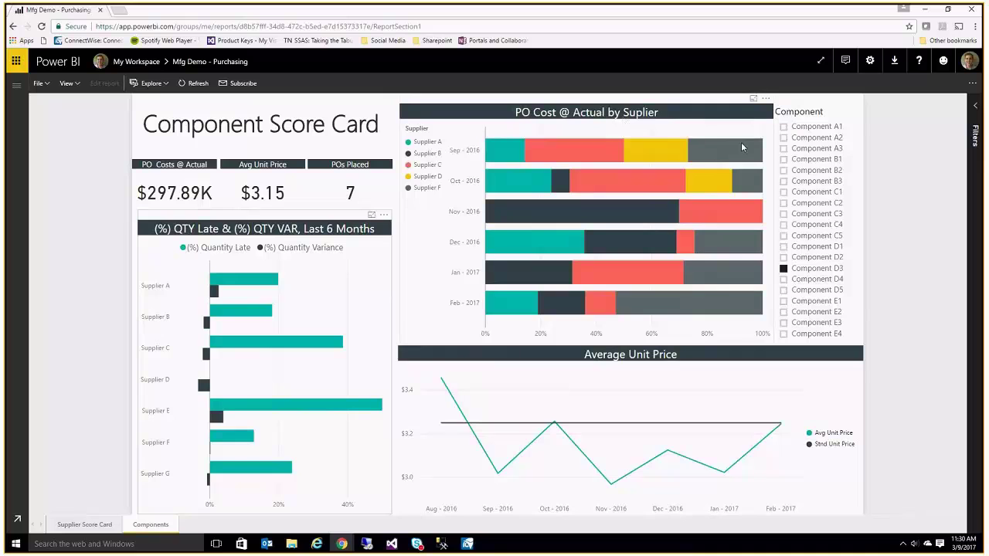
{"action": "mouse_move", "coordinate": [512, 280]}
{"action": "mouse_move", "coordinate": [756, 167]}
{"action": "left_click", "coordinate": [728, 267]}
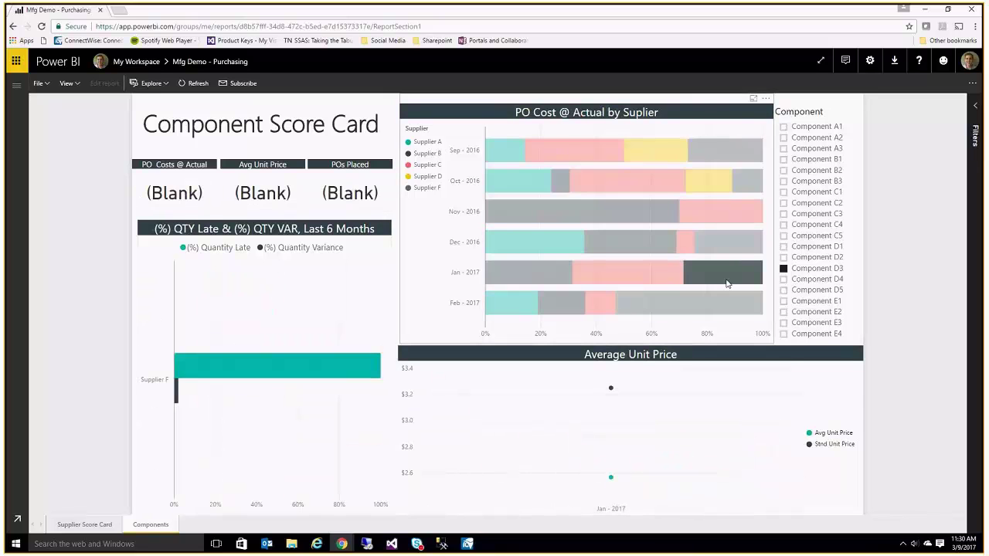
{"action": "left_click", "coordinate": [728, 270]}
{"action": "left_click", "coordinate": [502, 277]}
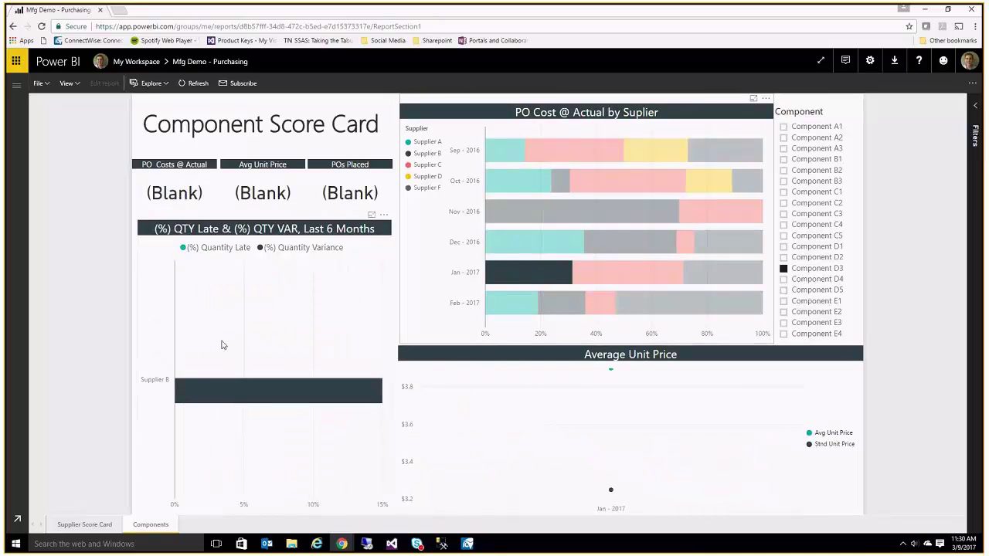
{"action": "left_click", "coordinate": [640, 276]}
{"action": "left_click", "coordinate": [724, 280]}
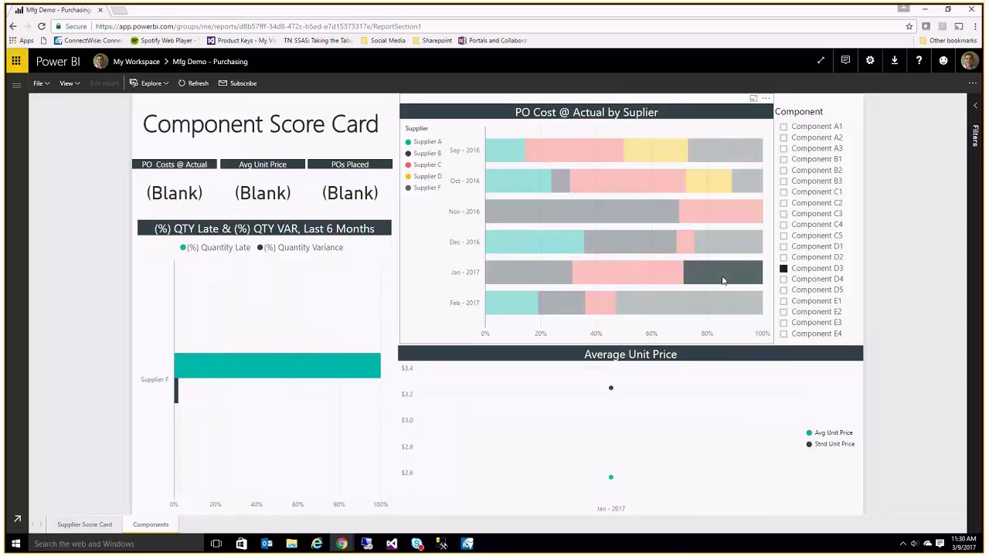
{"action": "left_click", "coordinate": [739, 242]}
{"action": "left_click", "coordinate": [741, 240]}
{"action": "left_click", "coordinate": [741, 239]}
{"action": "left_click", "coordinate": [746, 181]}
{"action": "left_click", "coordinate": [430, 154]}
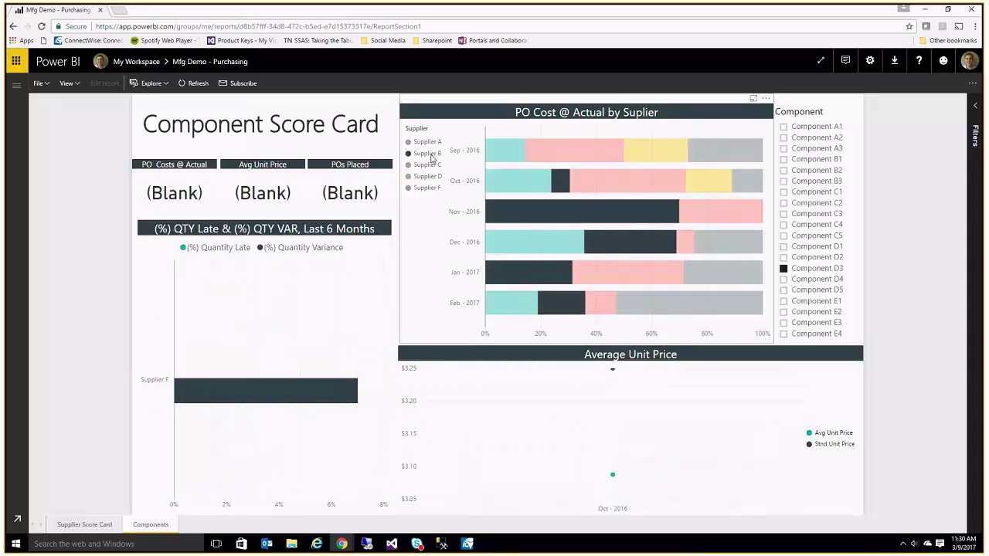
{"action": "left_click", "coordinate": [432, 144]}
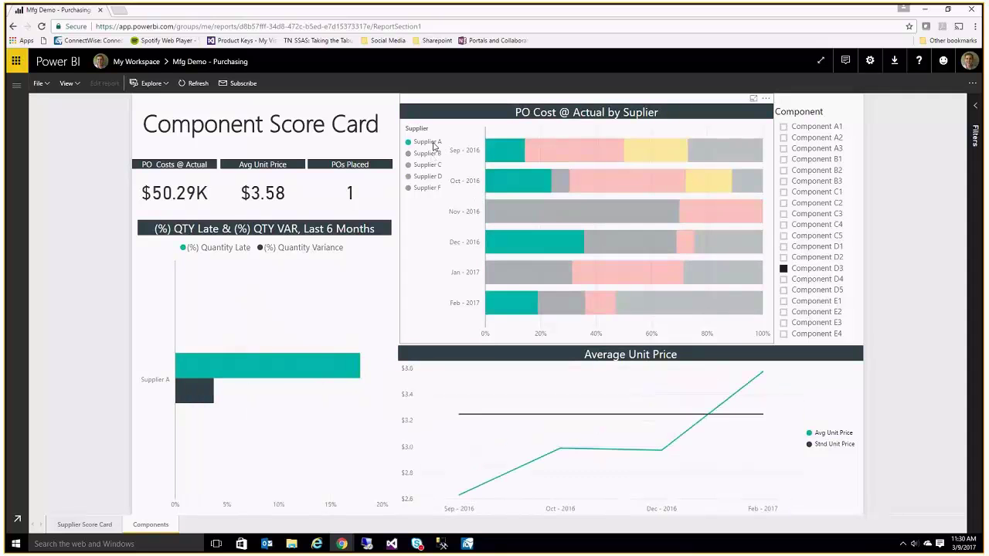
{"action": "left_click", "coordinate": [432, 178]}
{"action": "left_click", "coordinate": [432, 181]}
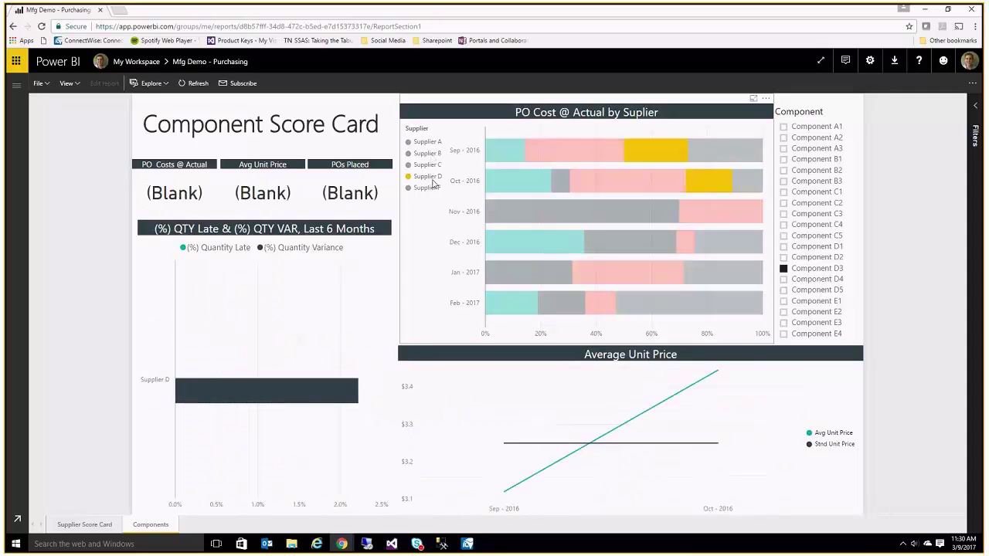
{"action": "left_click", "coordinate": [432, 178]}
{"action": "left_click", "coordinate": [431, 165]}
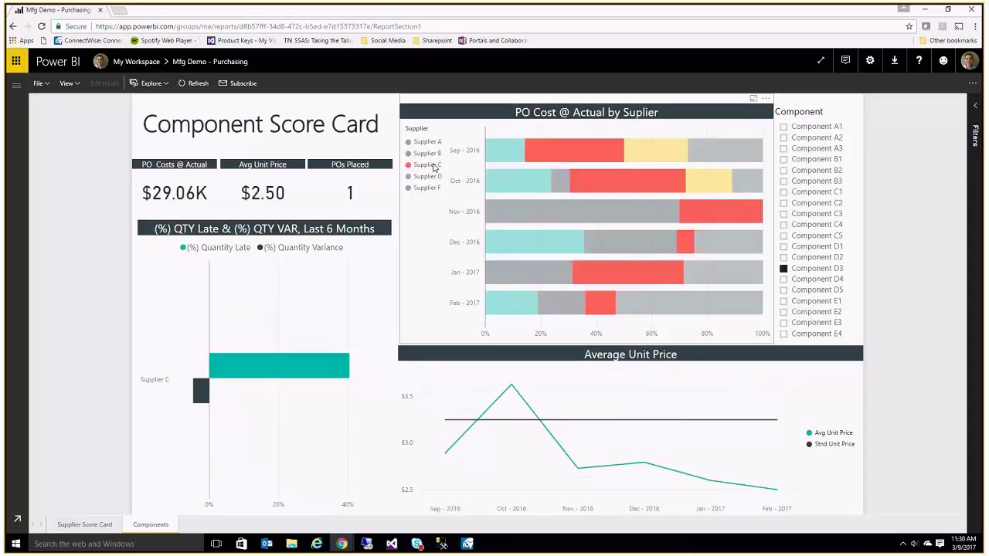
{"action": "left_click", "coordinate": [433, 166]}
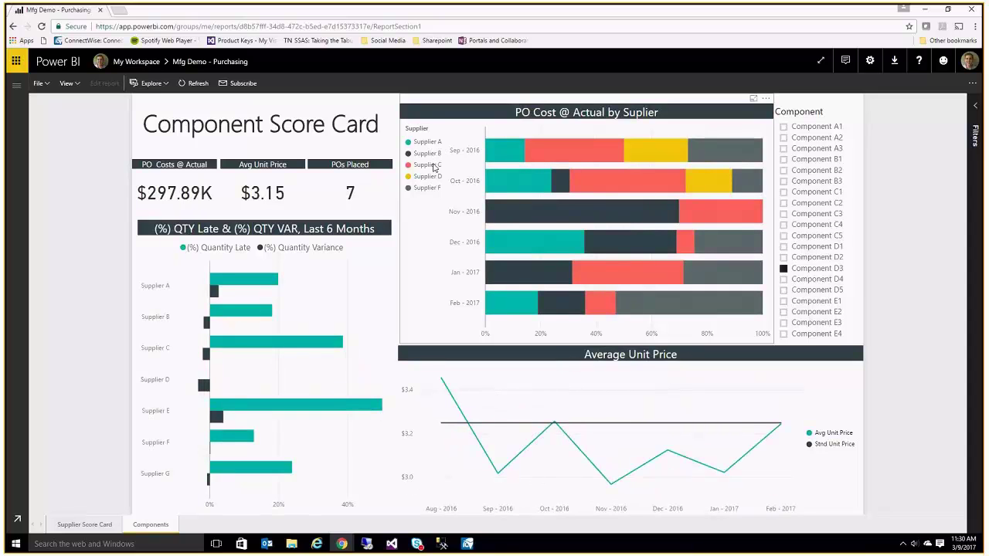